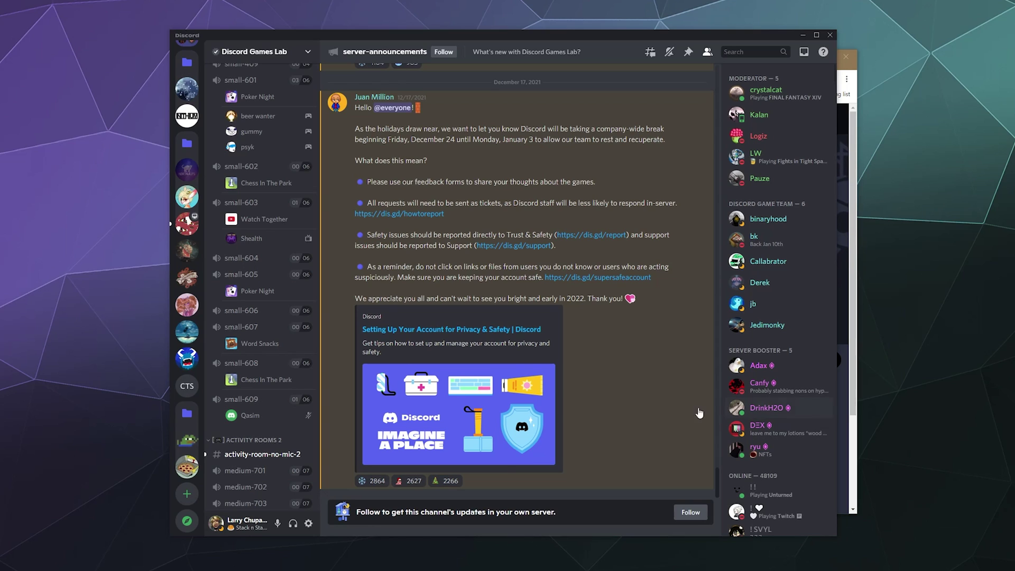
Scroll down the Discord Games Lab channel list and join the medium-706 voice channel.
scroll(269, 451, down, 4)
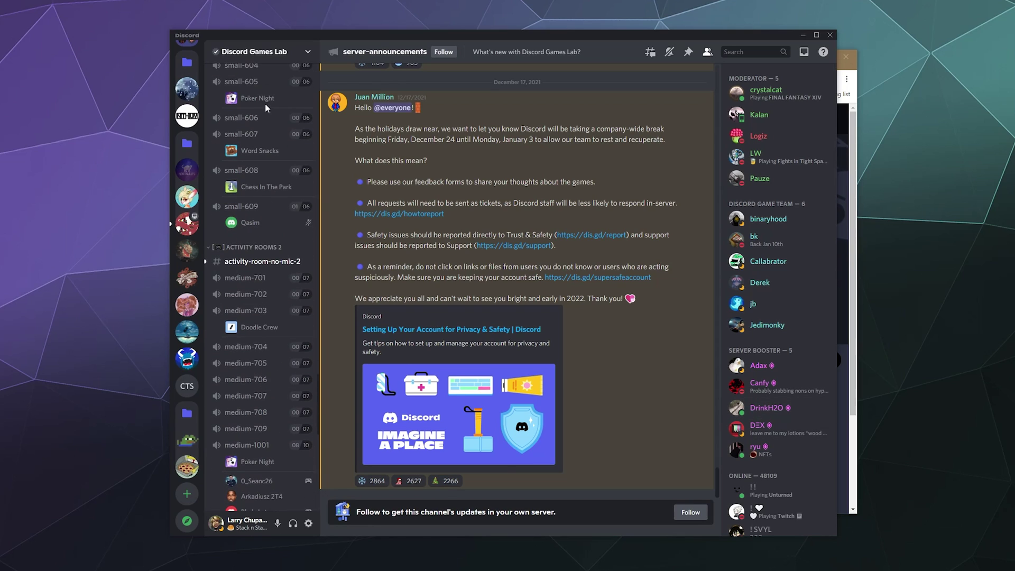
click(252, 379)
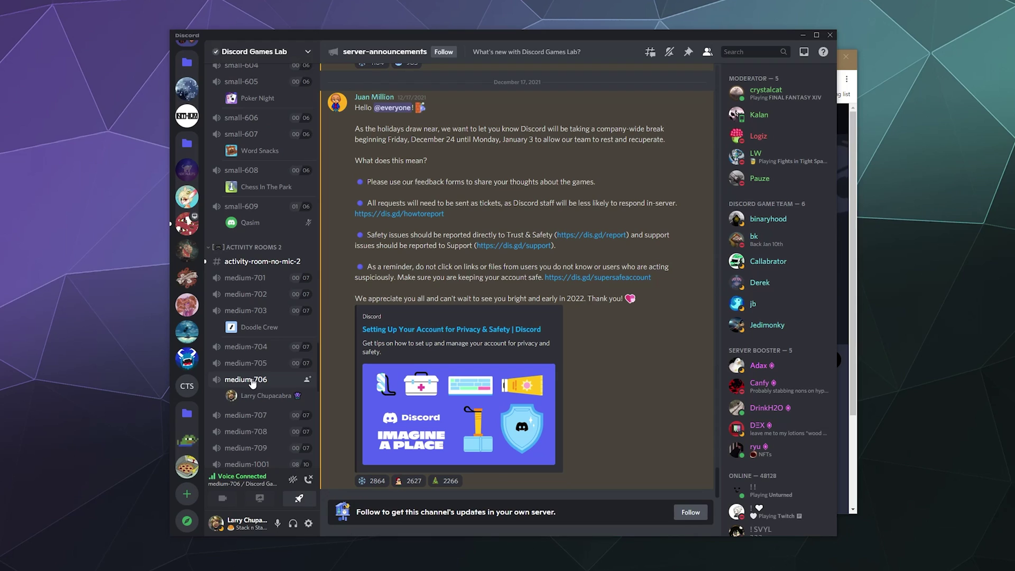
Browse the built-in voice activity picker, close it, and bring up the Activities bot page in Chrome.
click(299, 498)
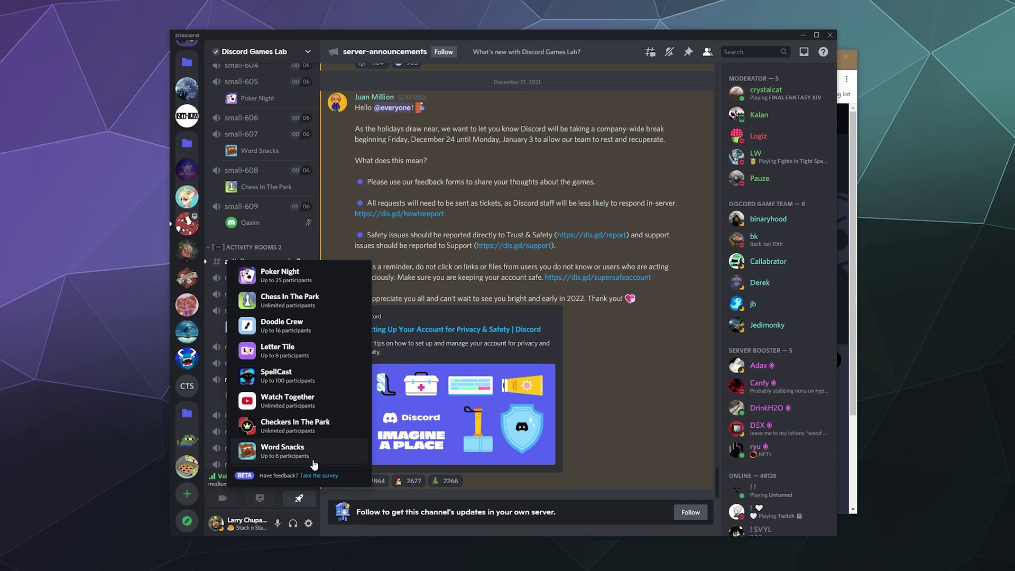
click(319, 507)
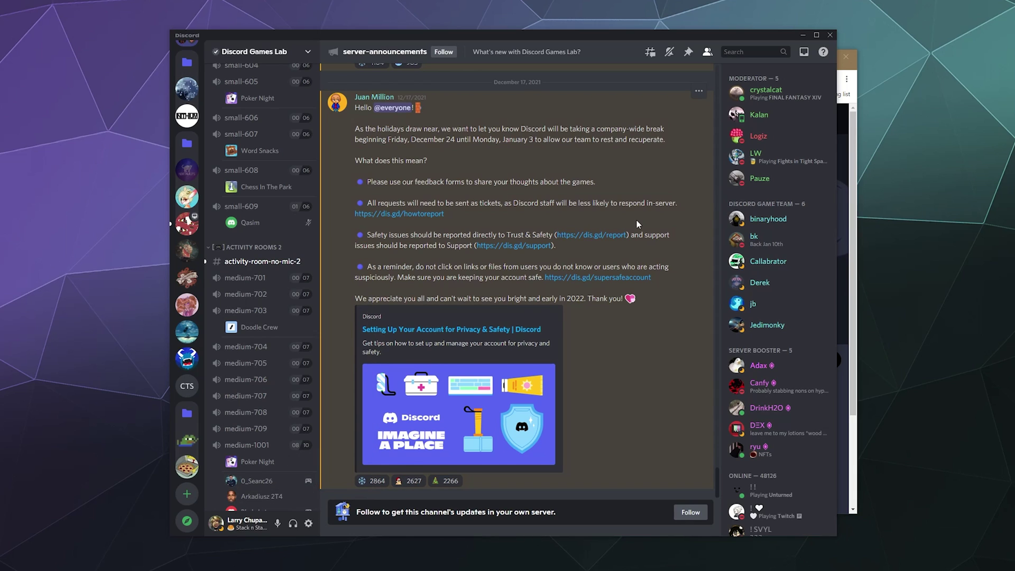
click(846, 447)
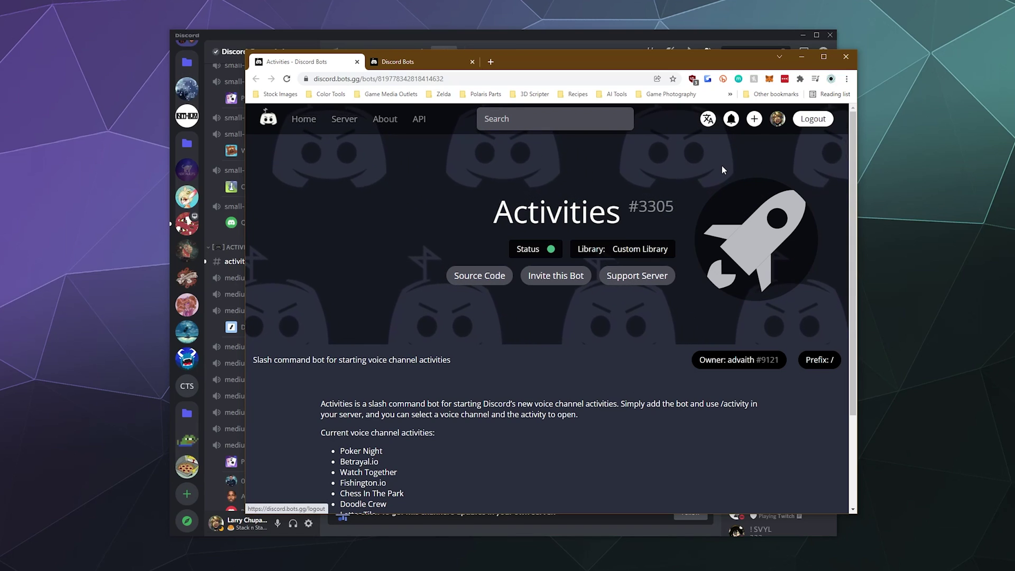
Authorize the Activities bot for the Chupacabra's Lair server and close the authorization tab.
click(554, 282)
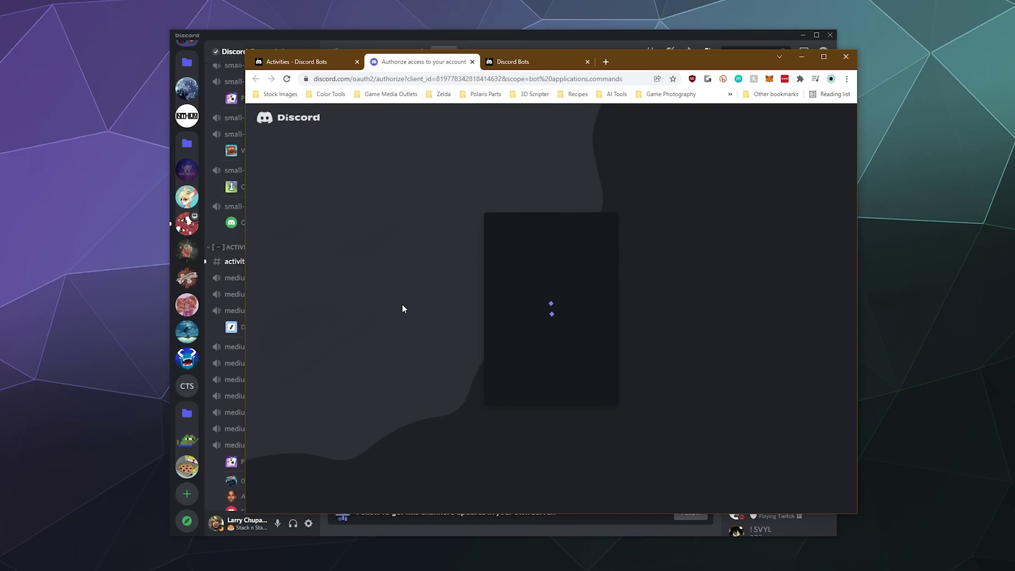
click(522, 344)
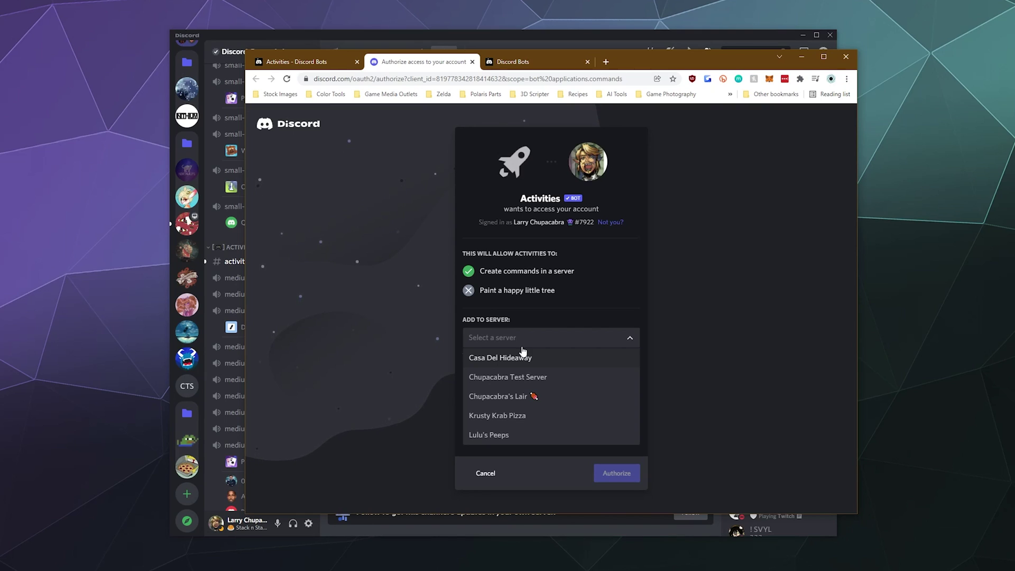
click(562, 397)
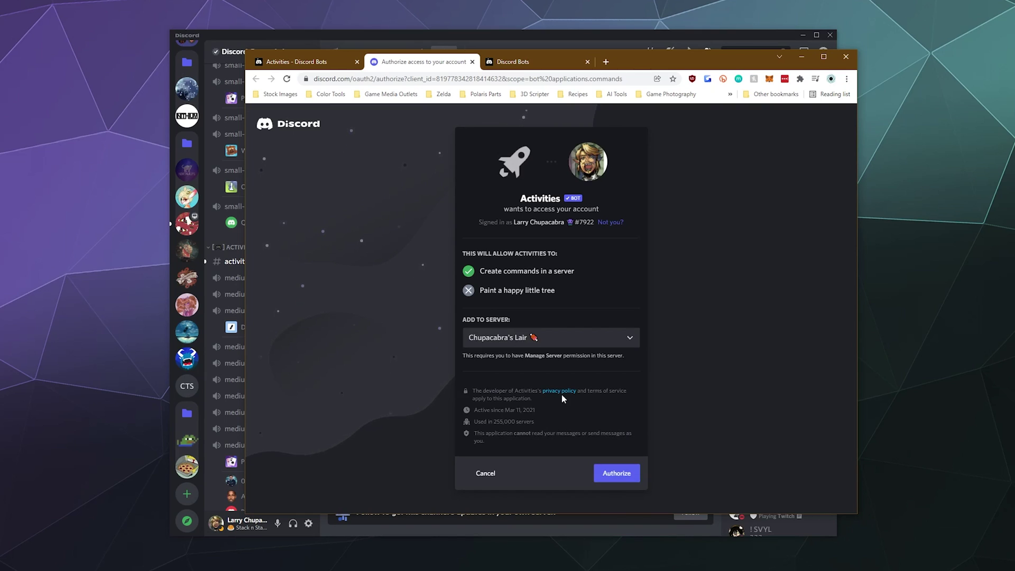
click(625, 480)
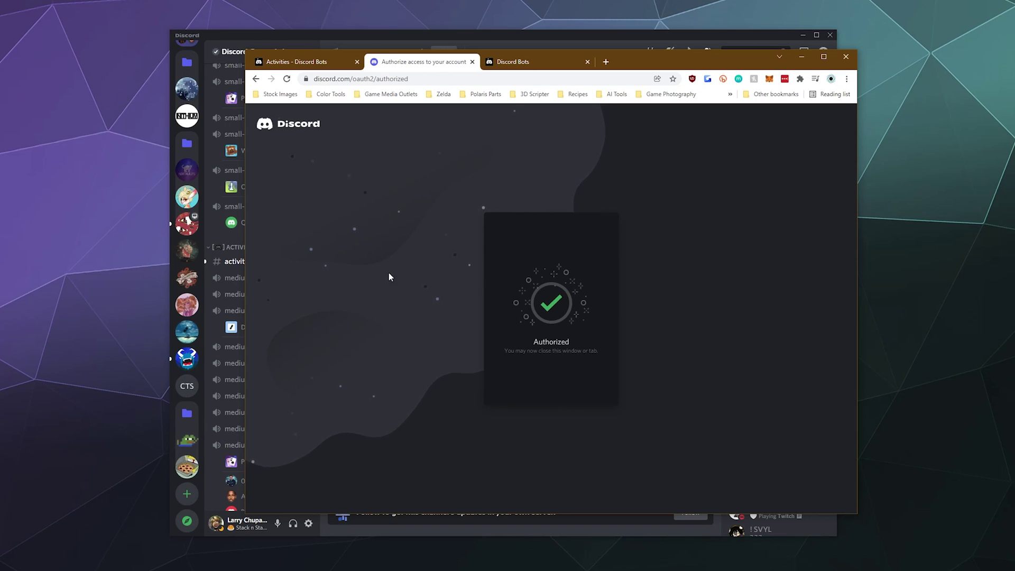
click(472, 62)
Return to Discord and open #welcome-mat in Chupacabra's Lair.
click(222, 296)
click(194, 363)
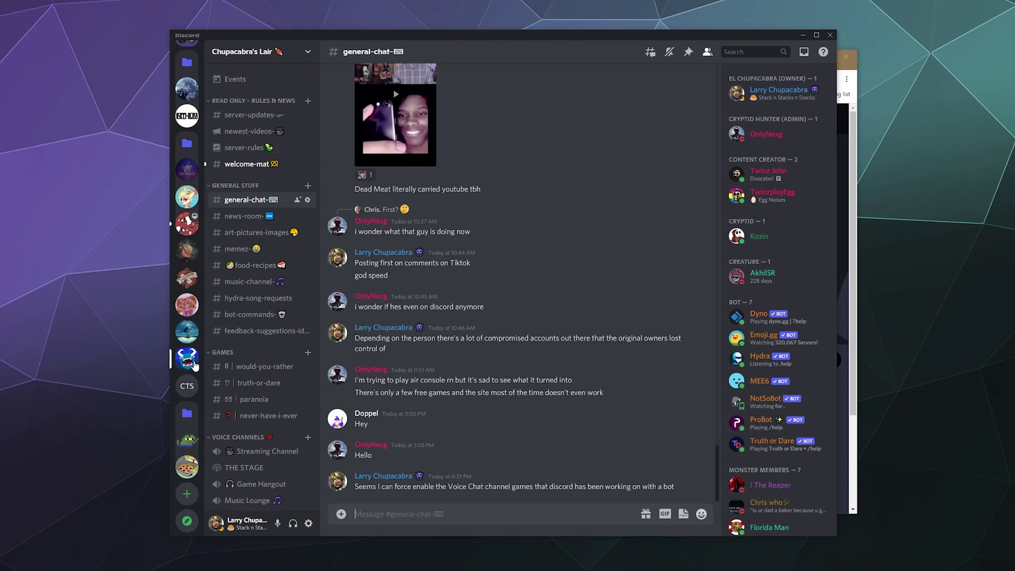
click(252, 165)
Give the Activities member the Bot role.
right_click(425, 485)
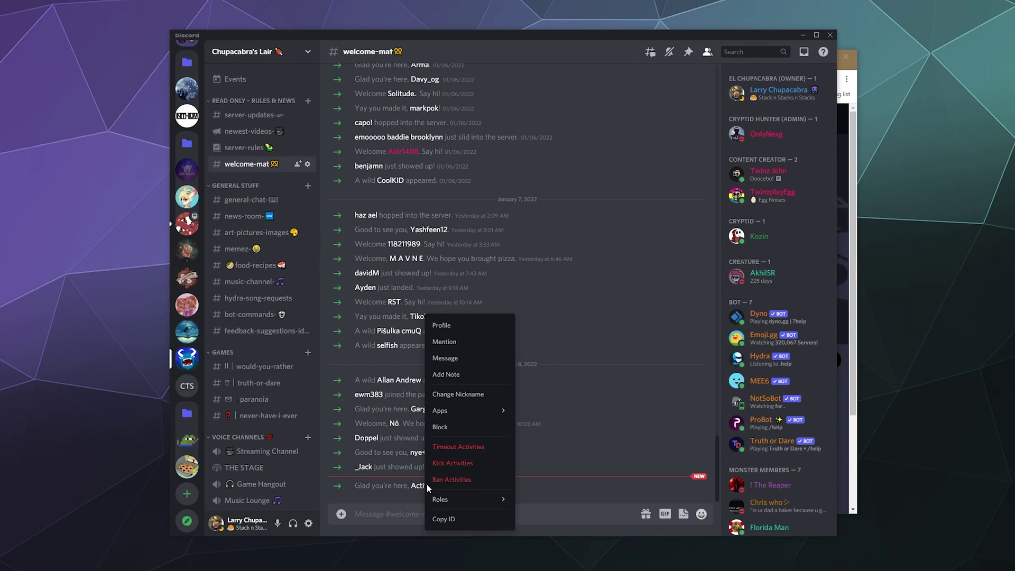
mouse_move(460, 420)
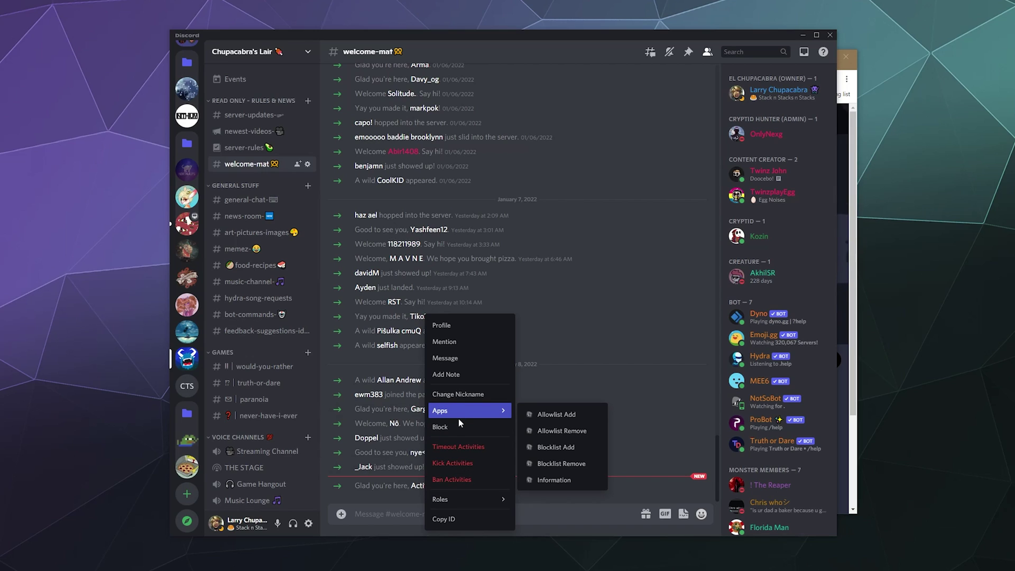
mouse_move(462, 499)
click(560, 437)
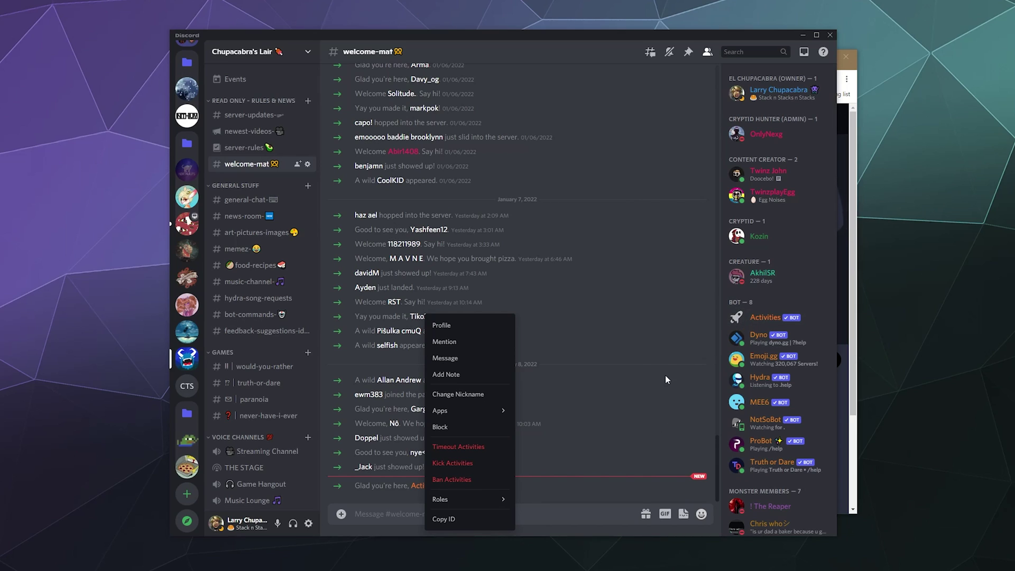
click(649, 466)
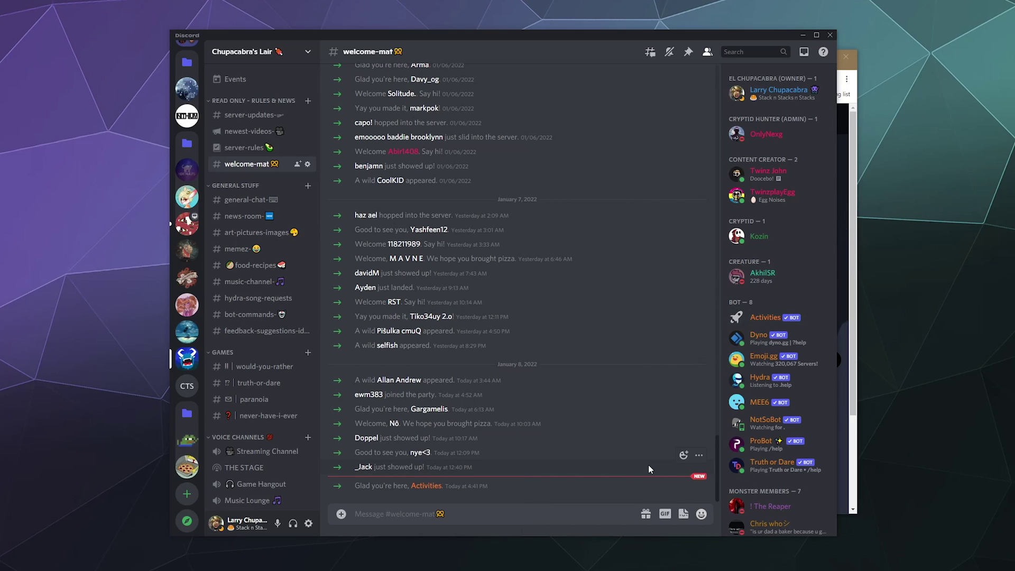
Open the #bot-commands channel in Chupacabra's Lair.
scroll(258, 331, down, 5)
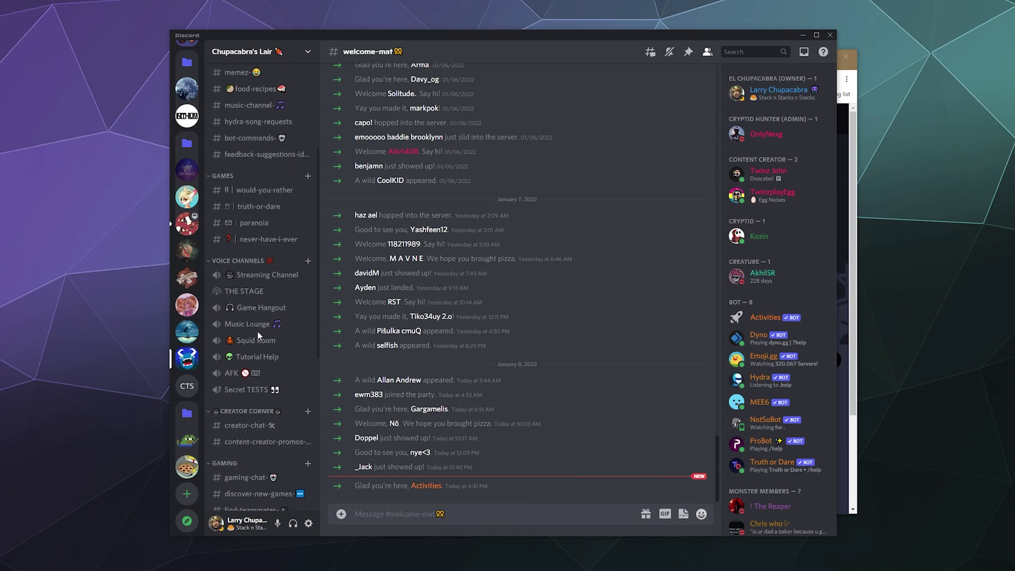
scroll(258, 337, up, 4)
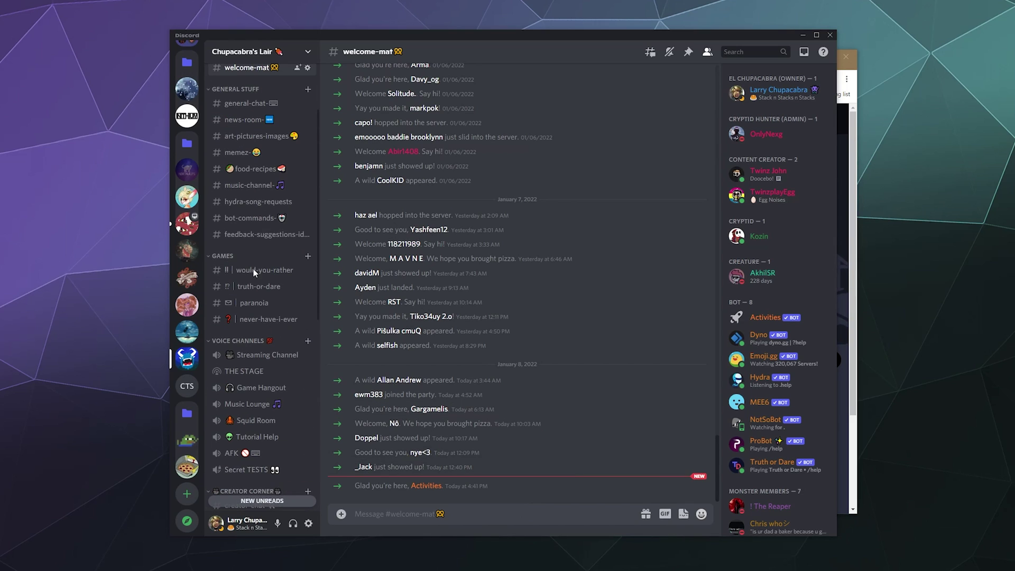
click(260, 218)
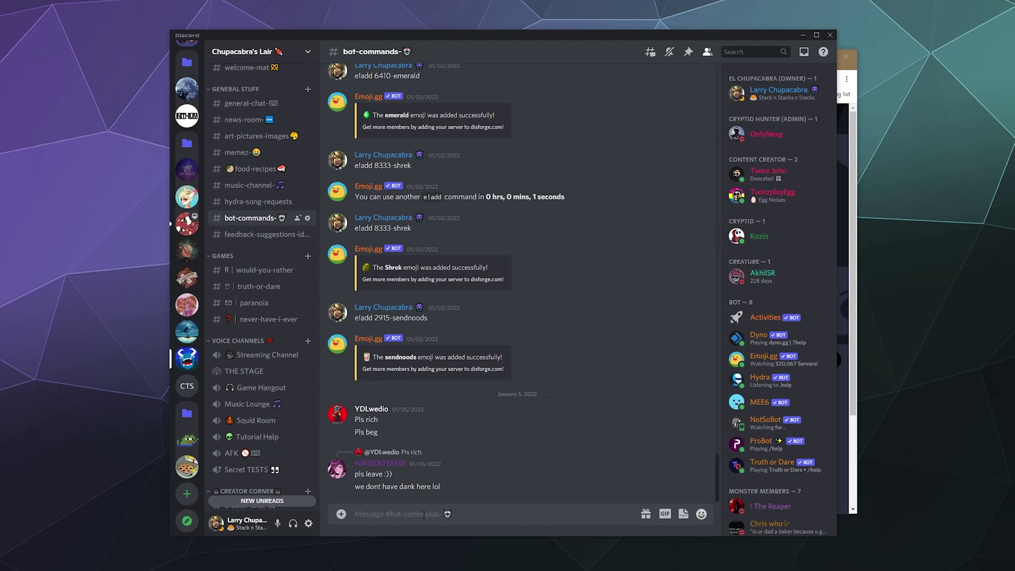
Compose an /activity command with channel Game Hangout and activity Poker Night.
text(/acti)
key(Tab)
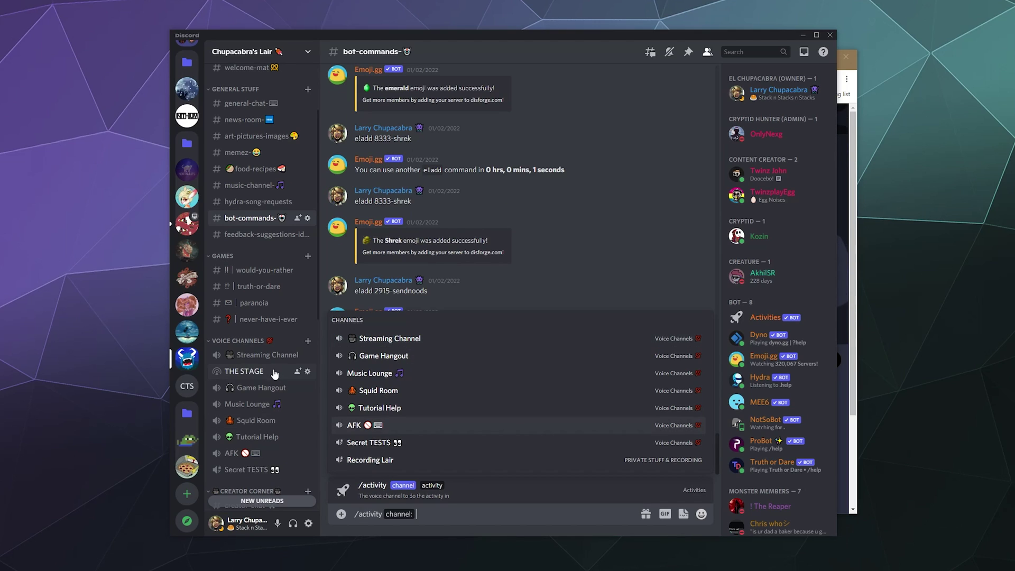
scroll(270, 357, down, 2)
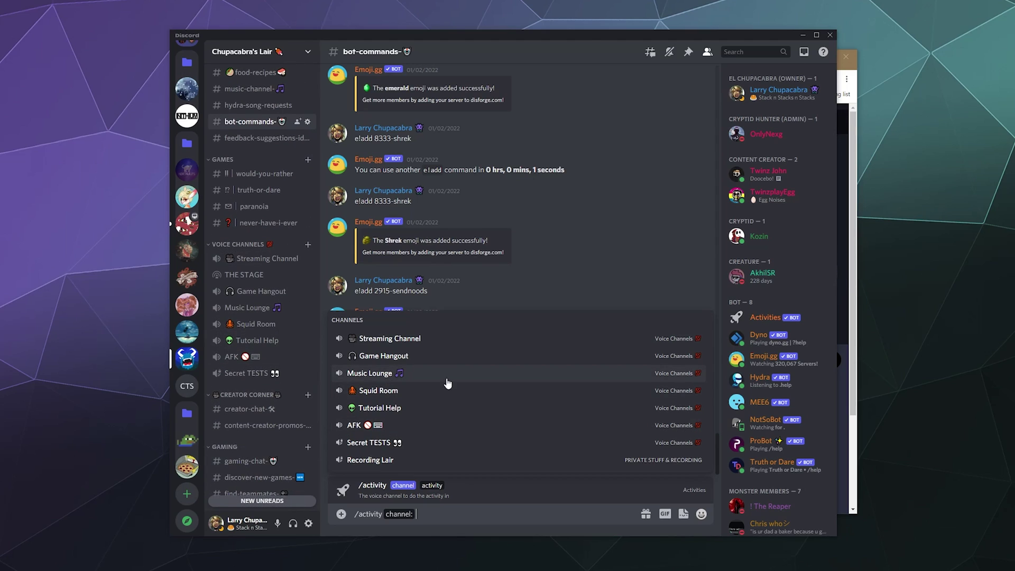
click(444, 358)
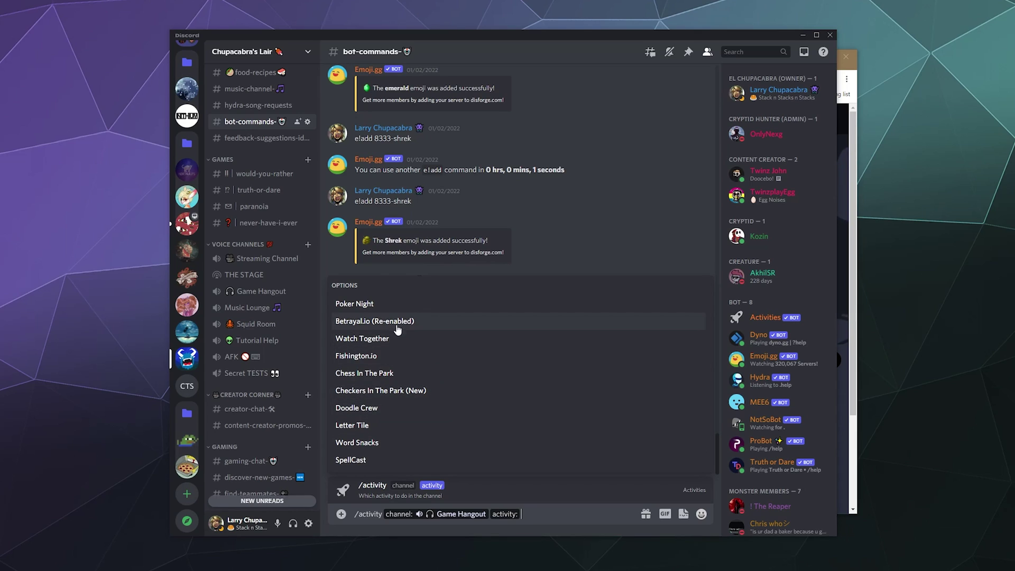
click(398, 305)
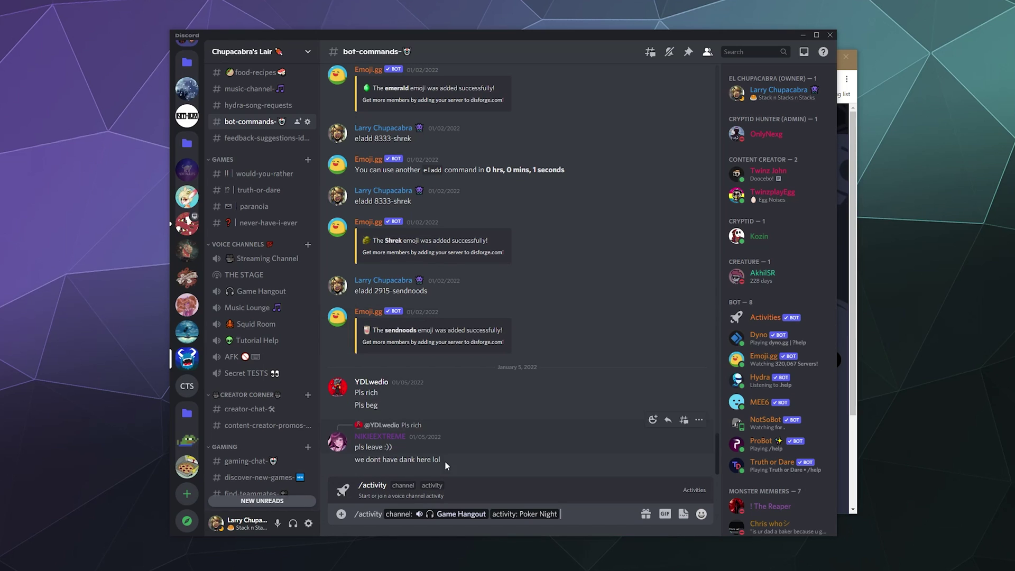
Send the command and try Poker Night in Game Hangout, hiding and showing member tiles.
key(Return)
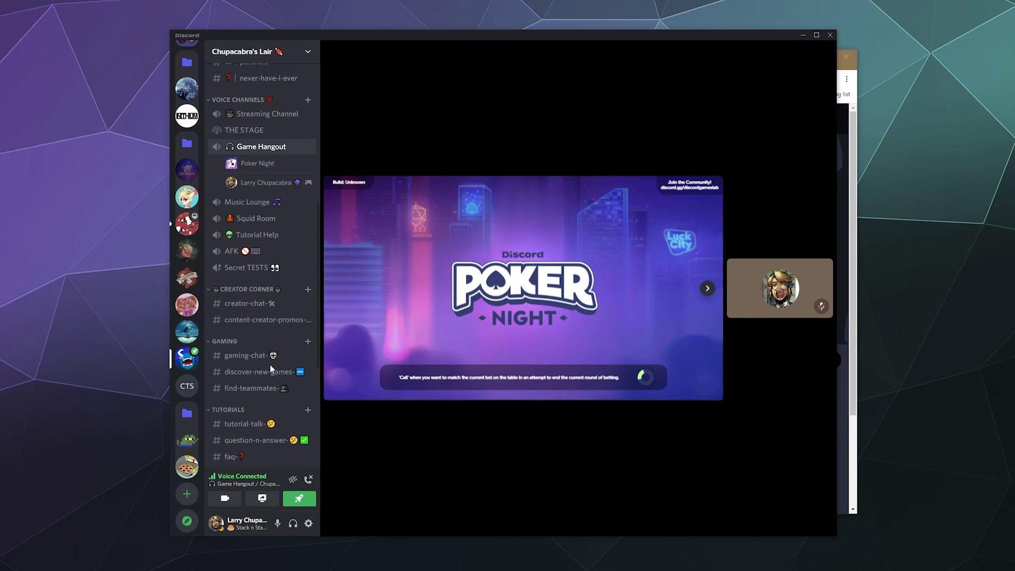
scroll(270, 363, up, 2)
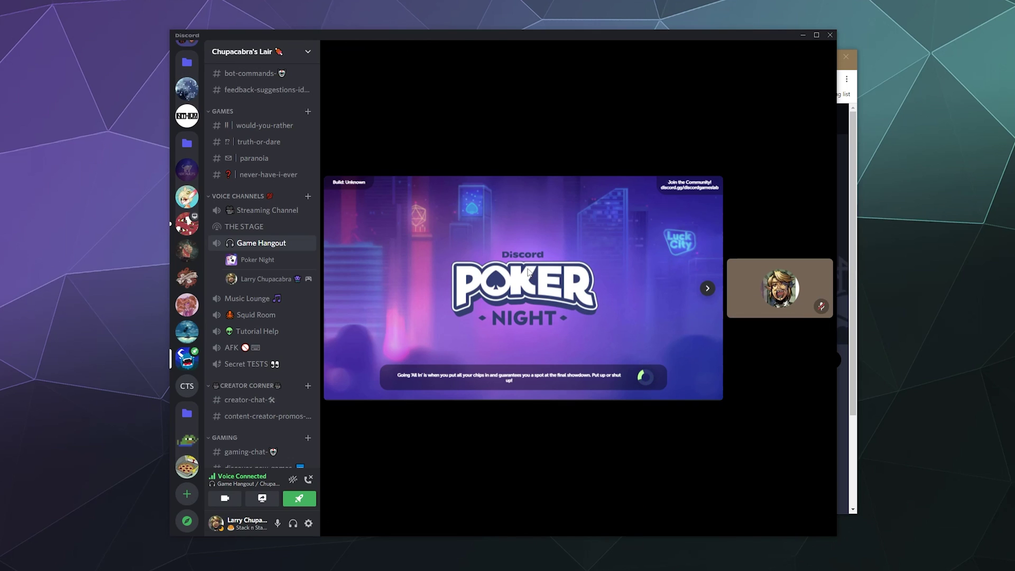
click(708, 290)
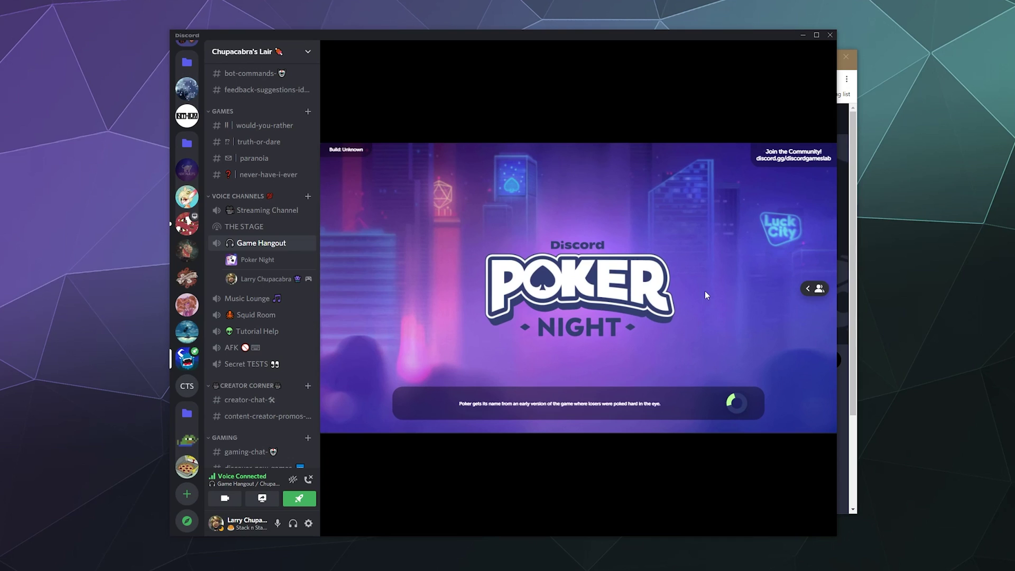
click(815, 290)
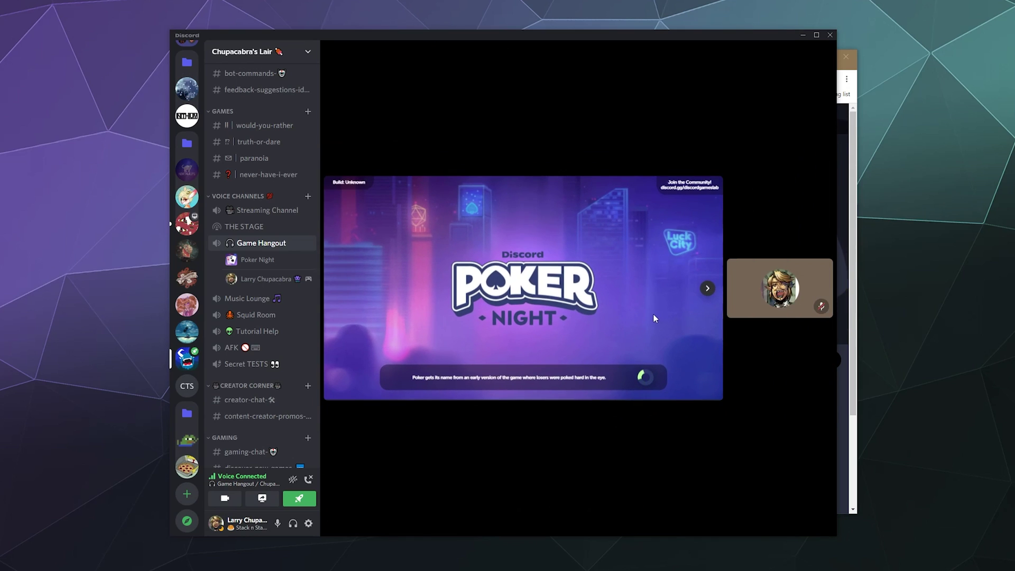
Leave the voice call and dismiss the Poker Night feedback prompt.
click(313, 478)
key(Escape)
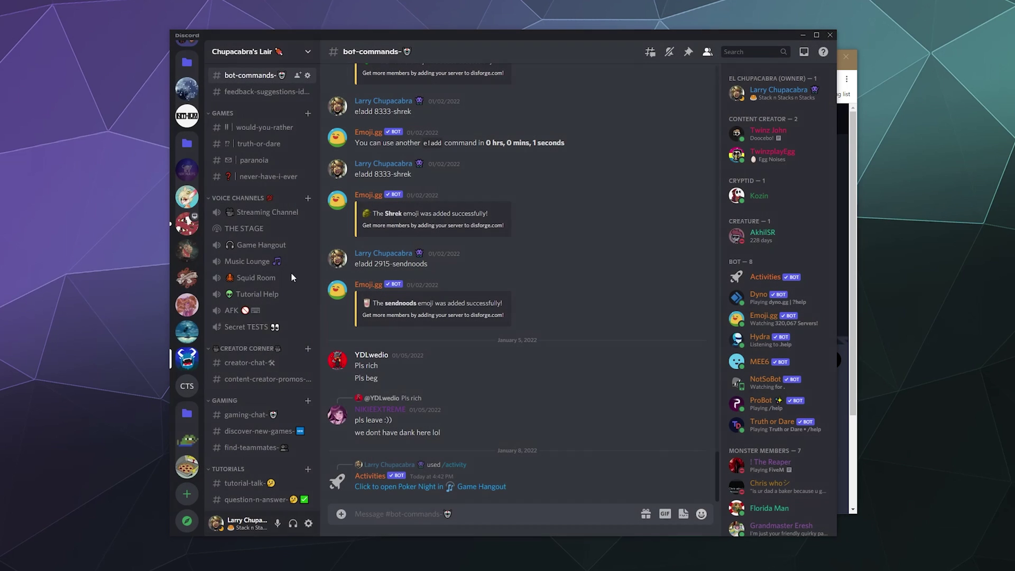
scroll(271, 265, up, 5)
scroll(271, 328, down, 5)
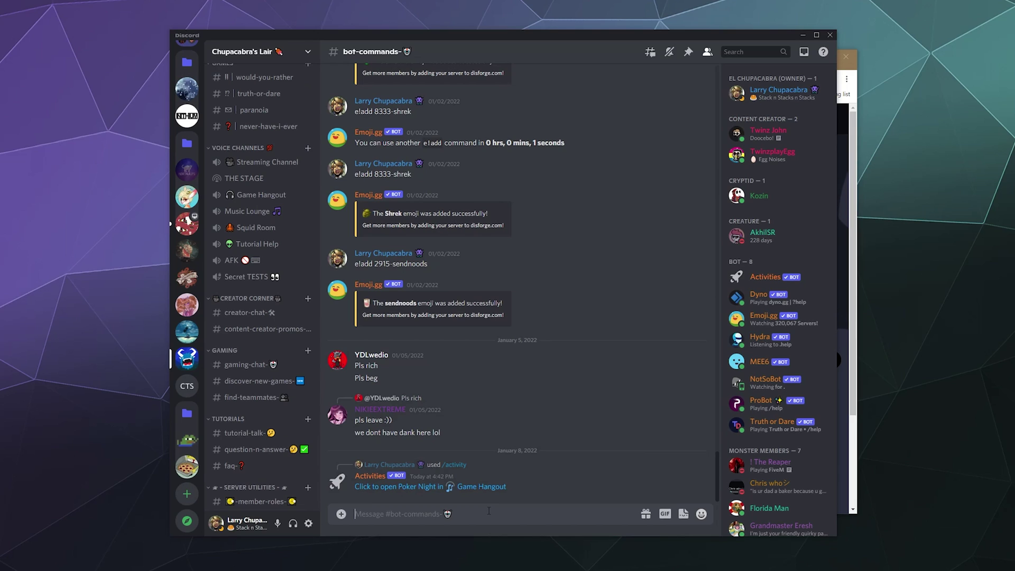
Send /activity with channel Game Hangout and activity Watch Together.
text(/a)
key(Tab)
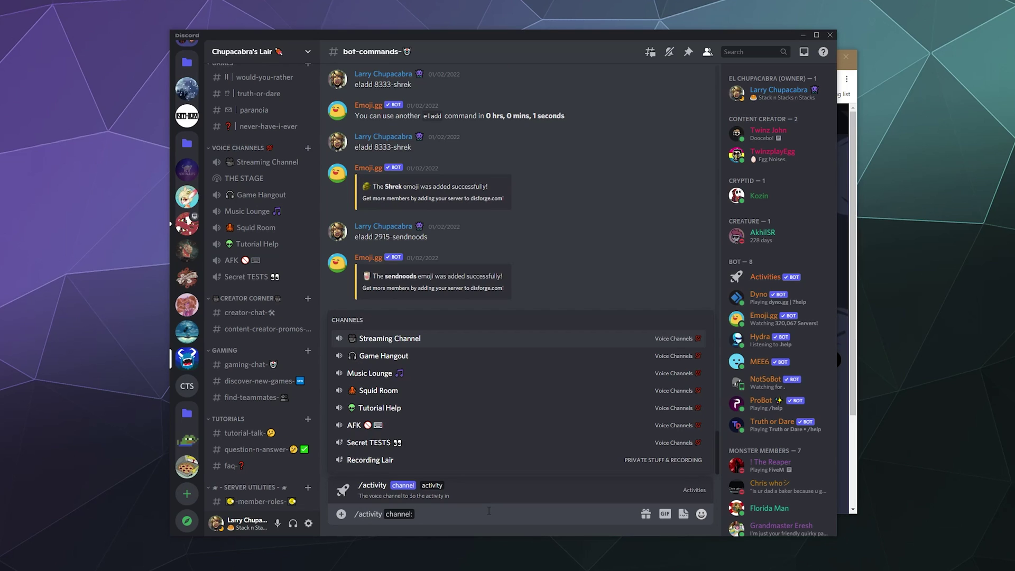
click(444, 356)
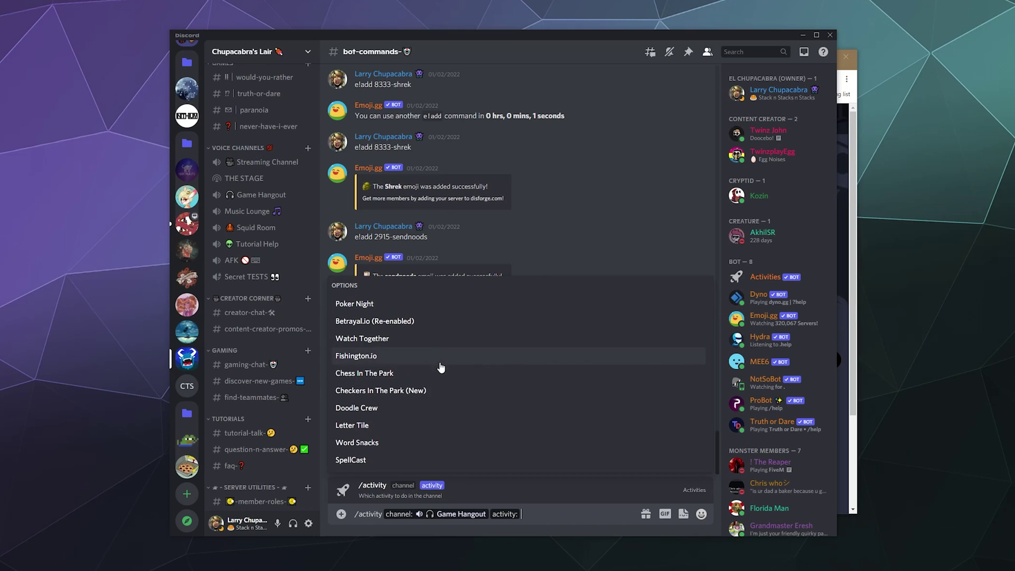
click(391, 338)
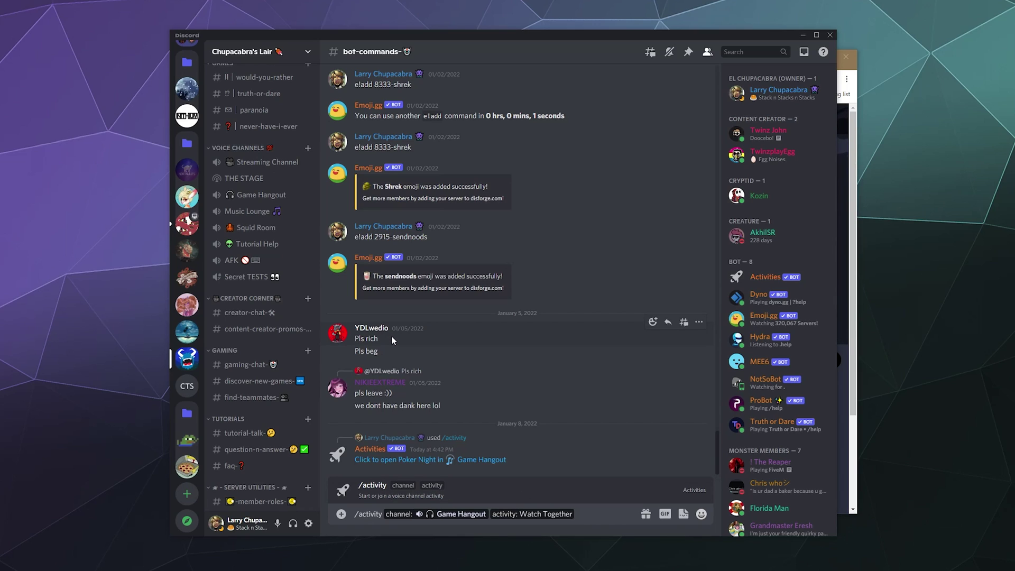
key(Return)
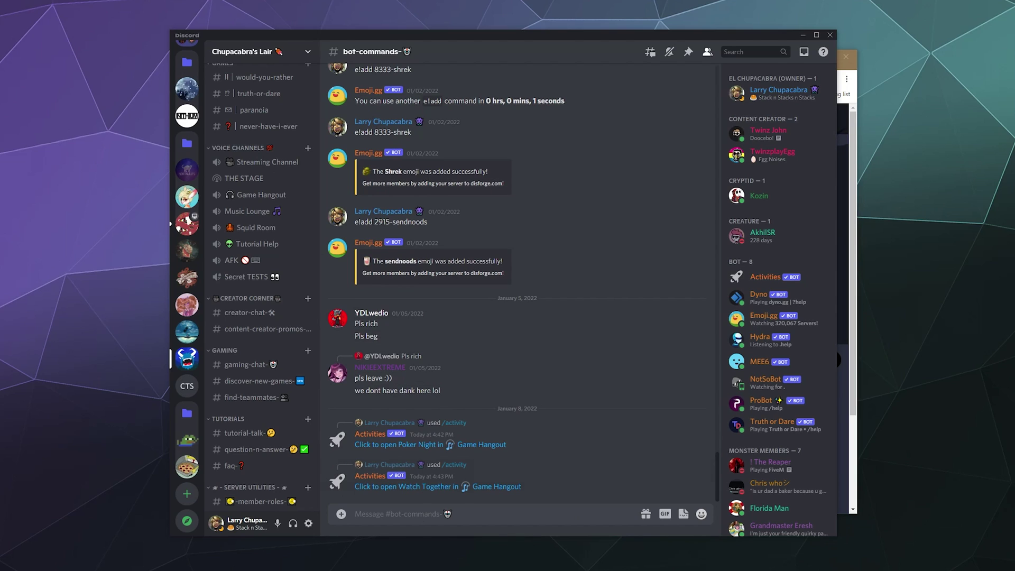
Open Watch Together in Game Hangout and queue My Childhood Fears to play.
click(503, 488)
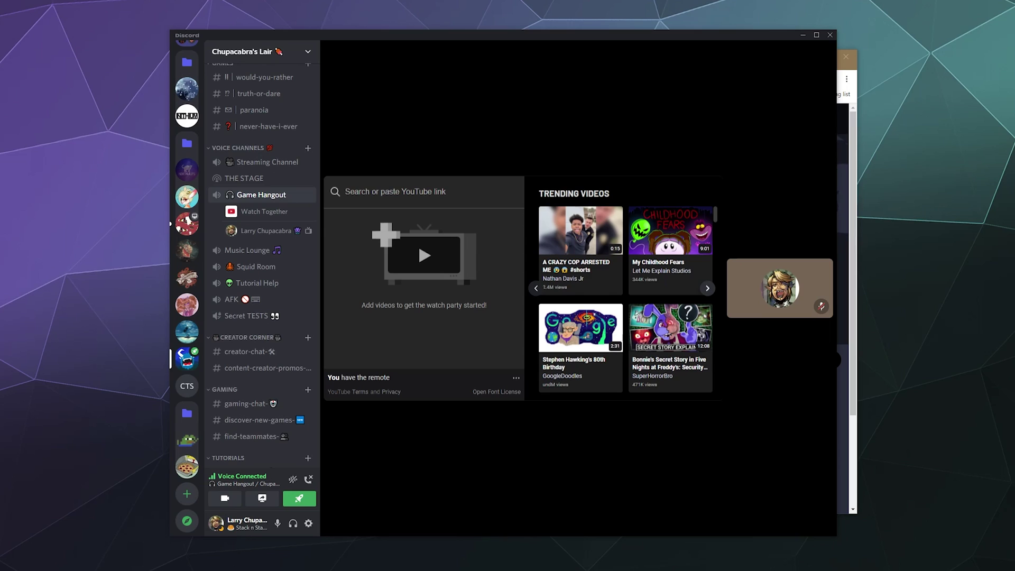
mouse_move(404, 468)
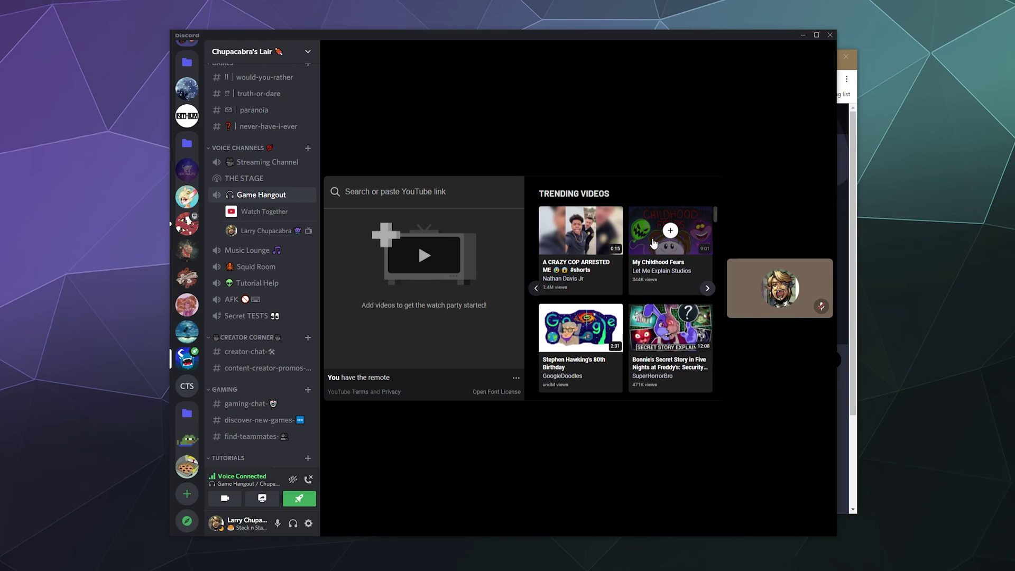
click(670, 232)
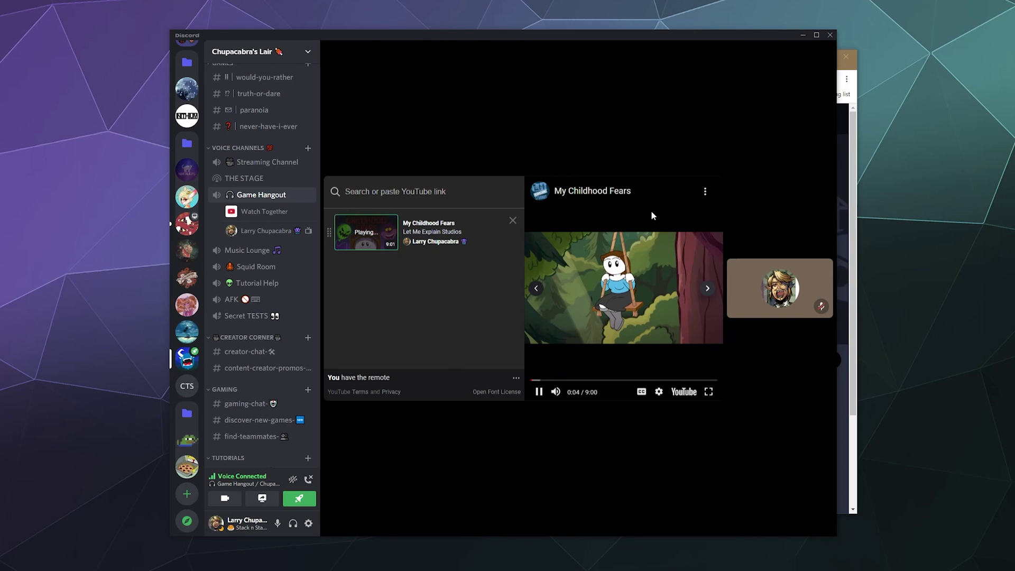
Enlarge the Watch Together player, mute the video, and reopen the queue panel.
click(707, 288)
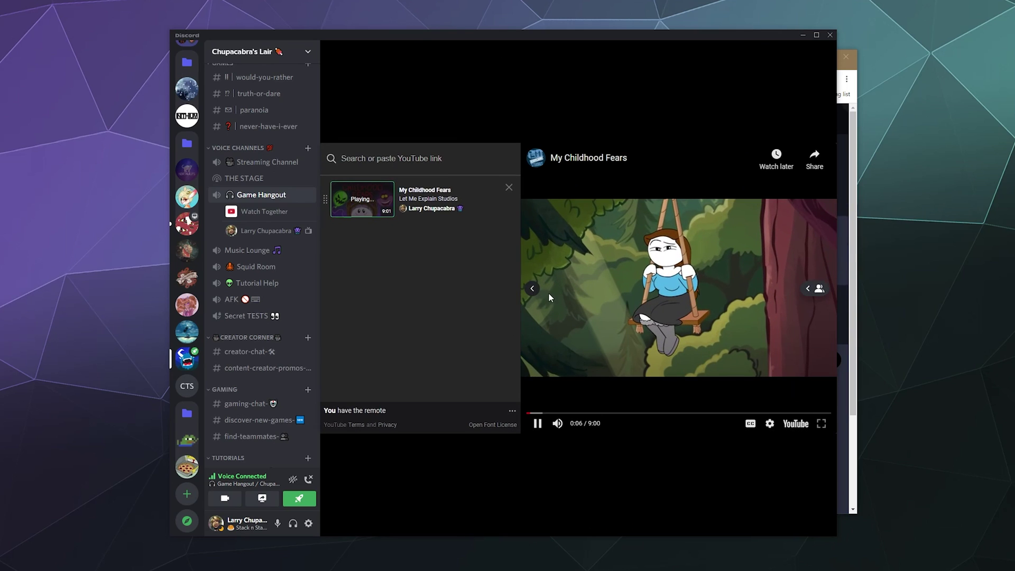
click(532, 288)
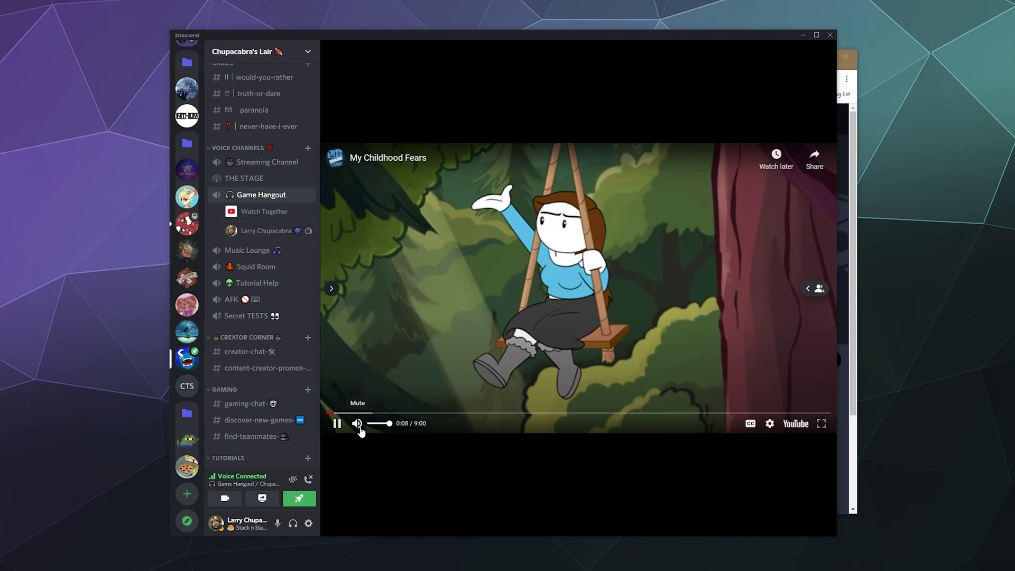
click(359, 425)
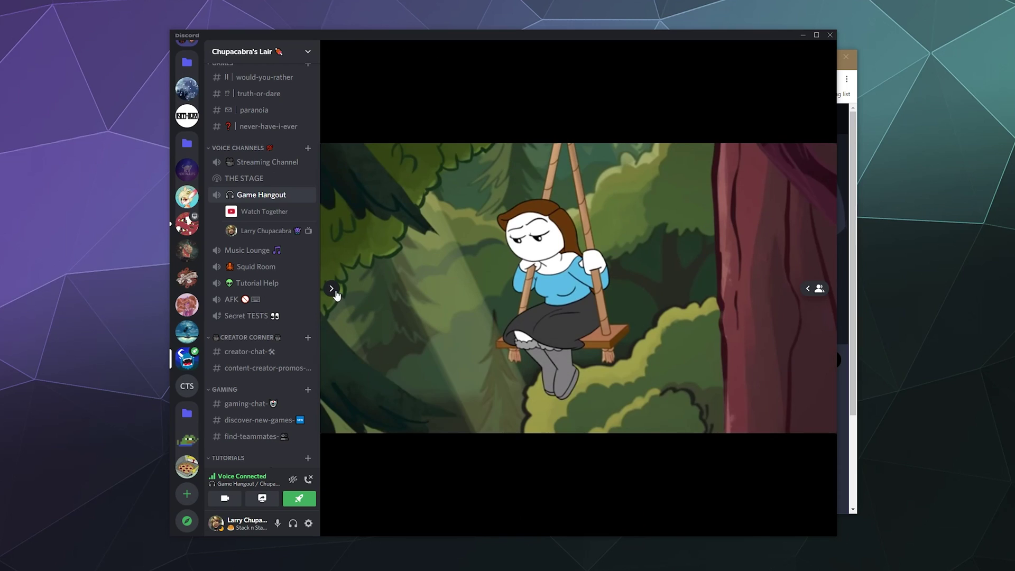
click(331, 288)
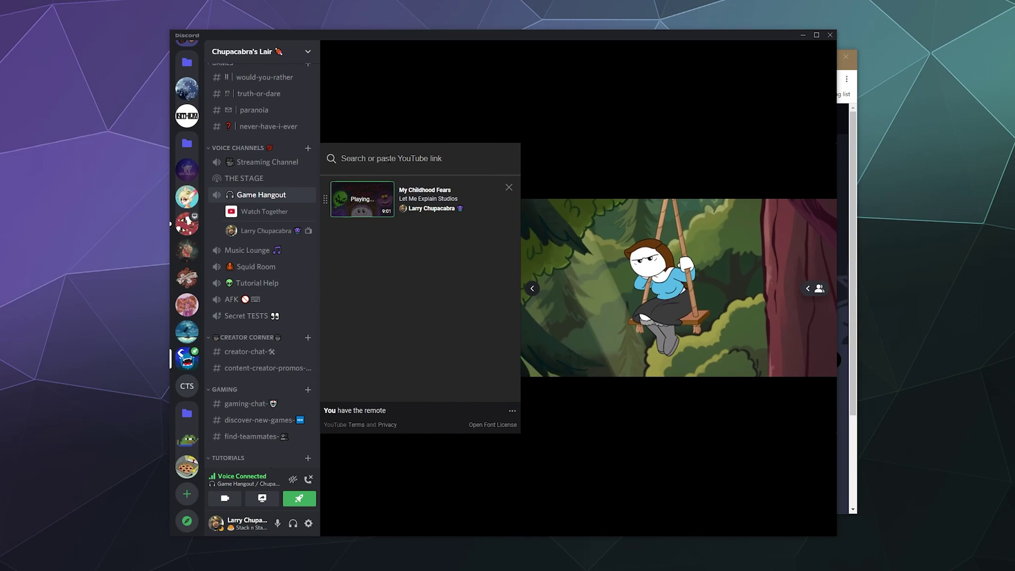
Search YouTube for NCS, queue Poylow - Got Me, and play it with the queue collapsed.
text(NCS)
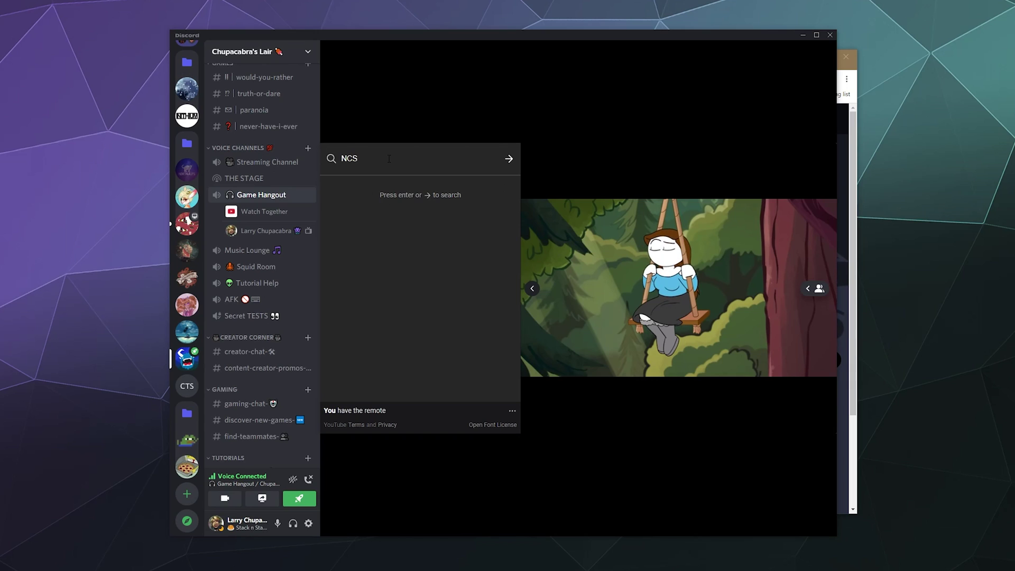
key(Return)
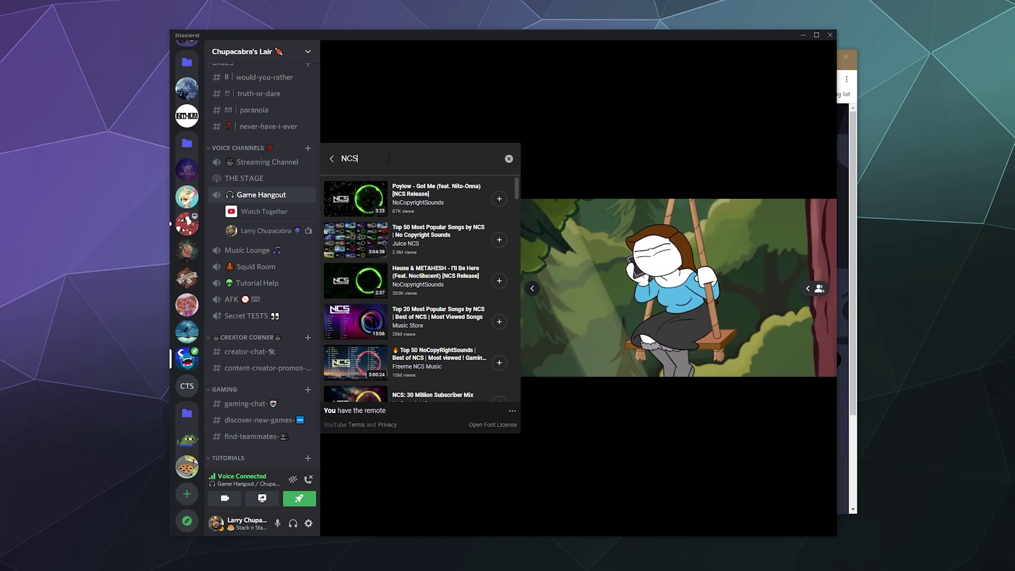
click(499, 199)
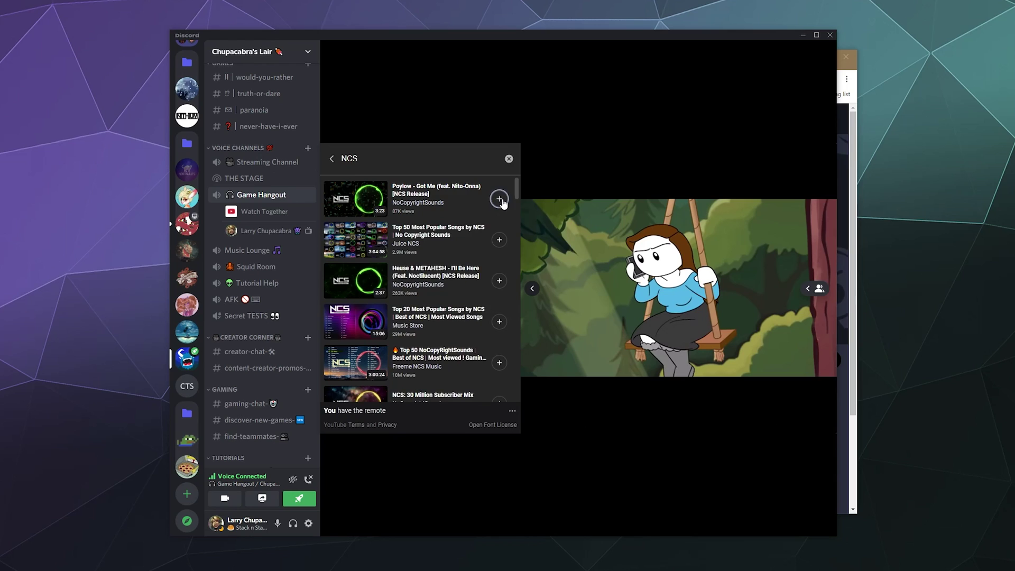
click(332, 159)
click(362, 241)
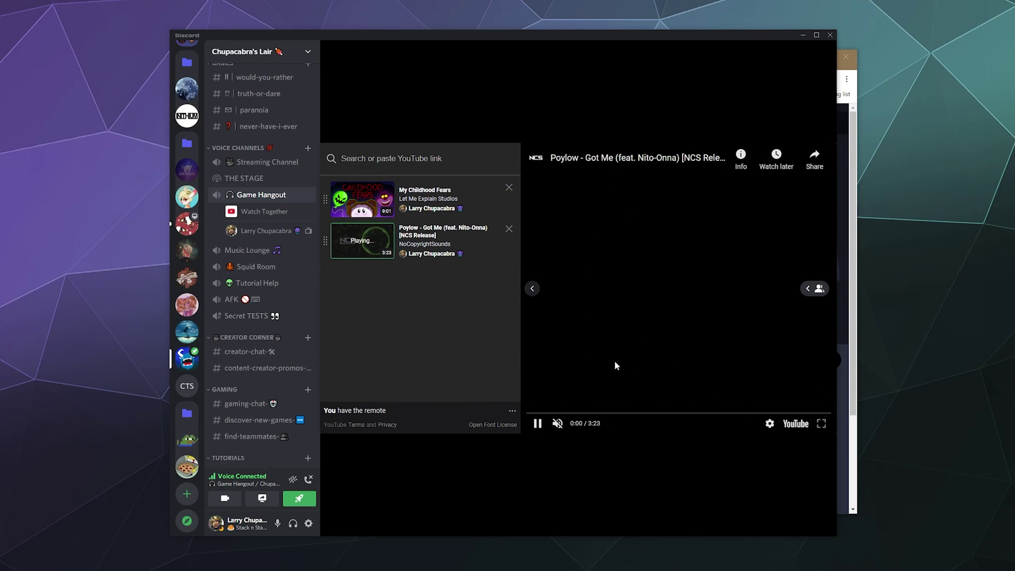
click(531, 289)
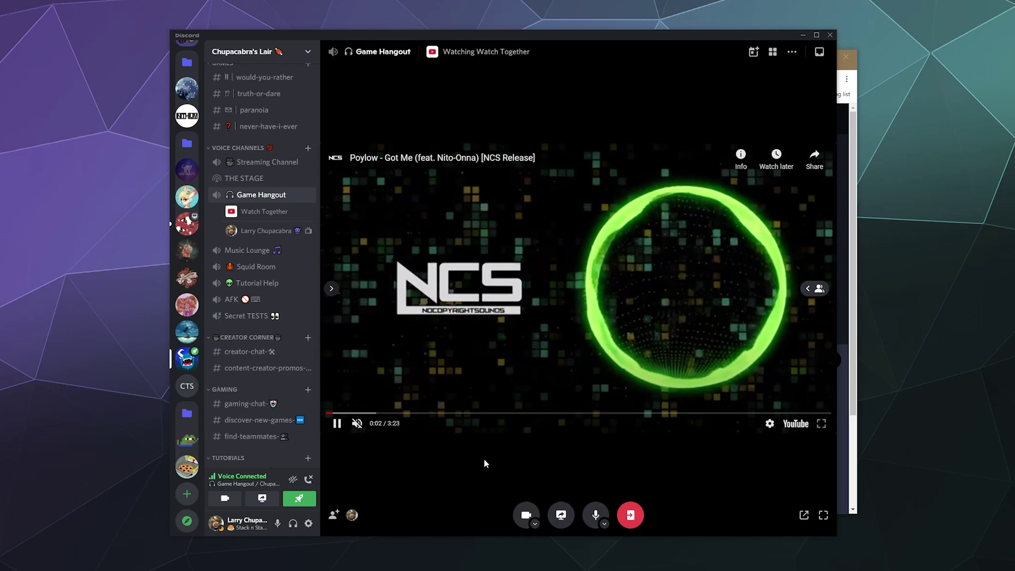
Leave Watch Together, then launch Fishington.io in Game Hangout via /activity and open it.
click(308, 479)
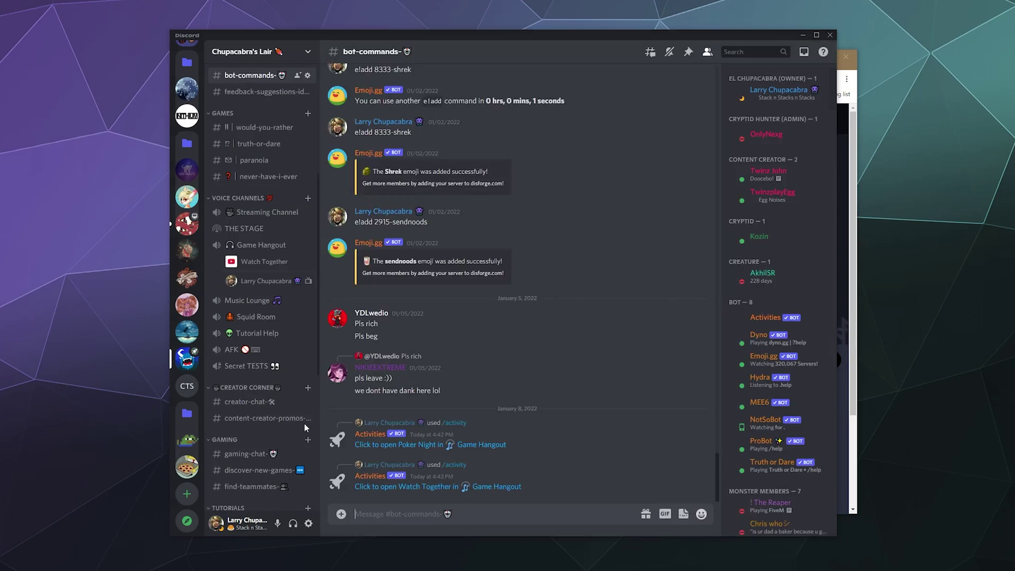
click(485, 370)
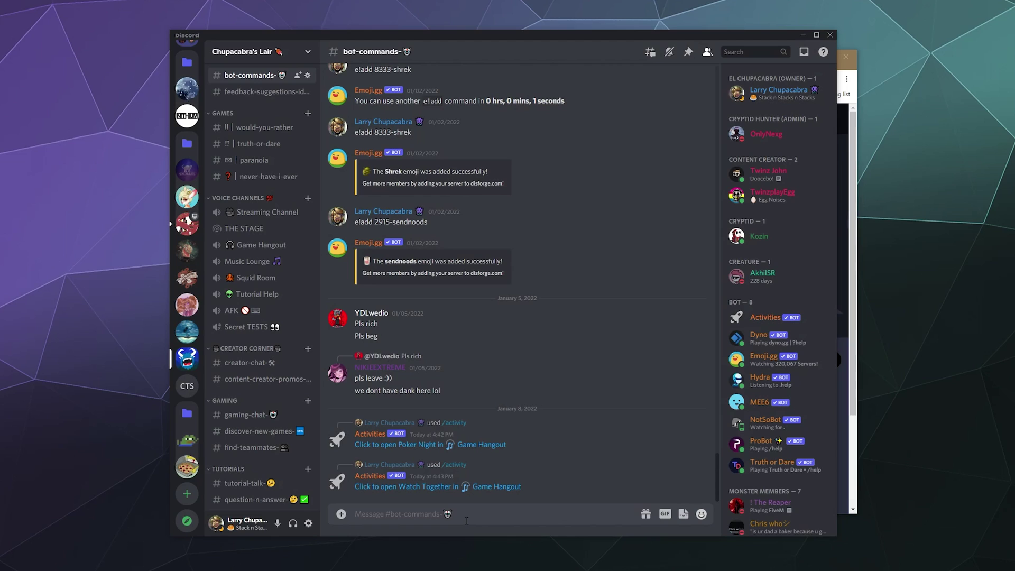
text(/activity)
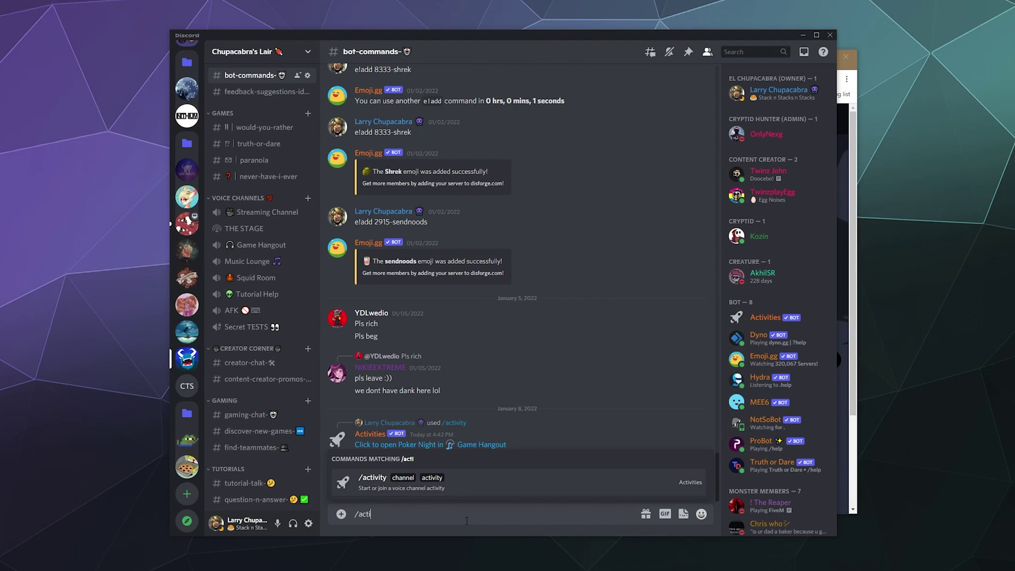
key(Tab)
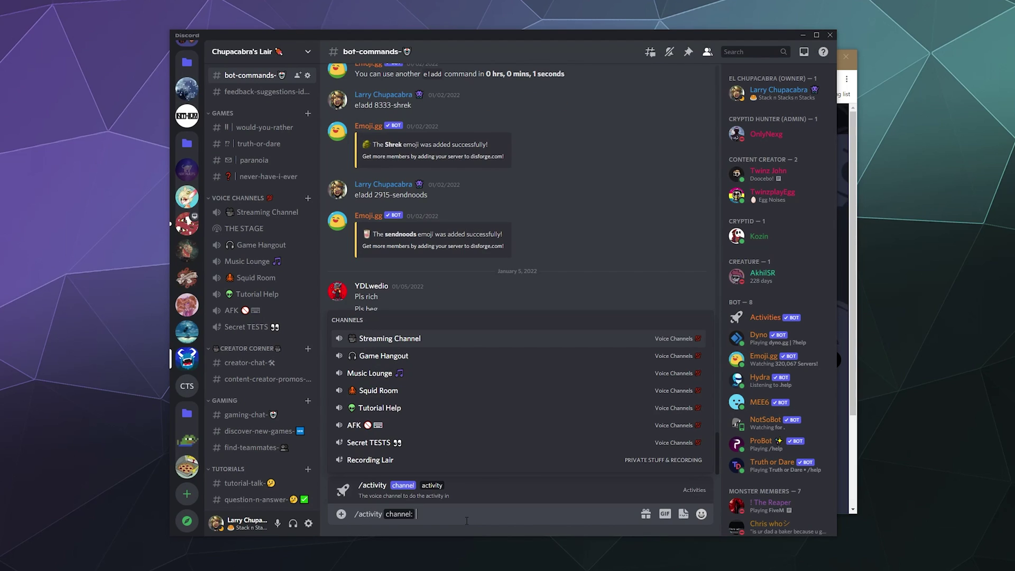
click(431, 356)
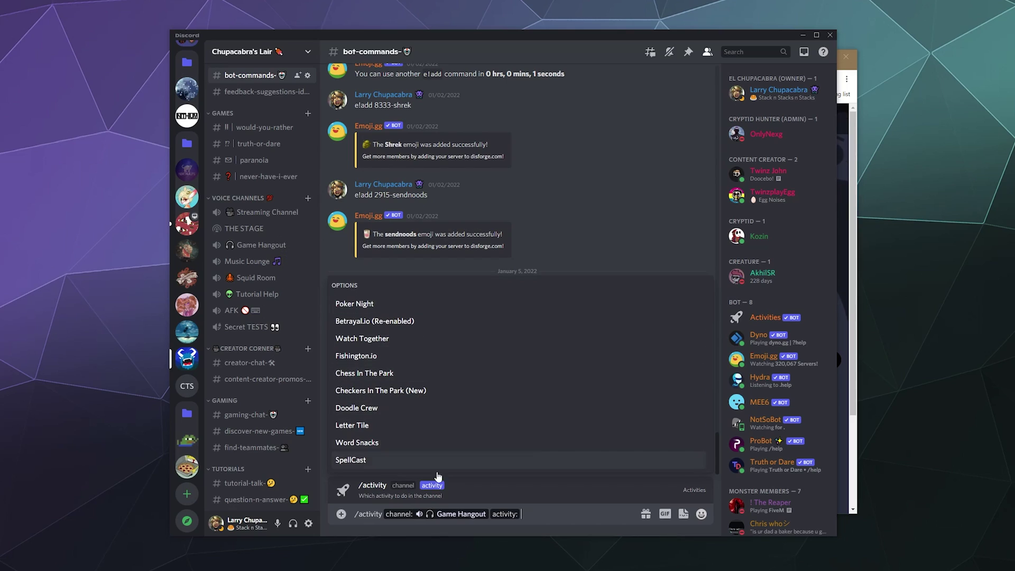
click(375, 356)
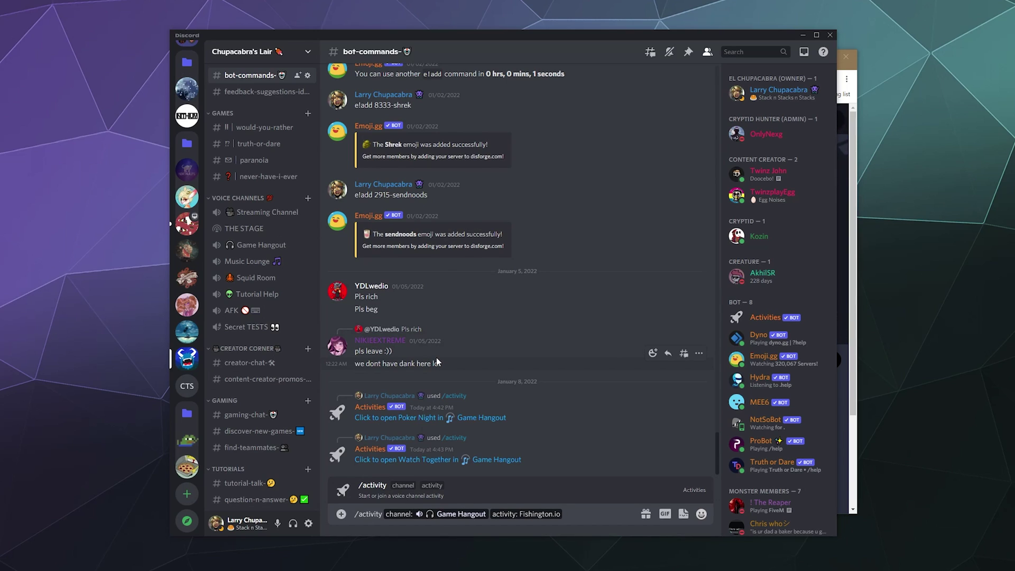
key(Return)
click(470, 487)
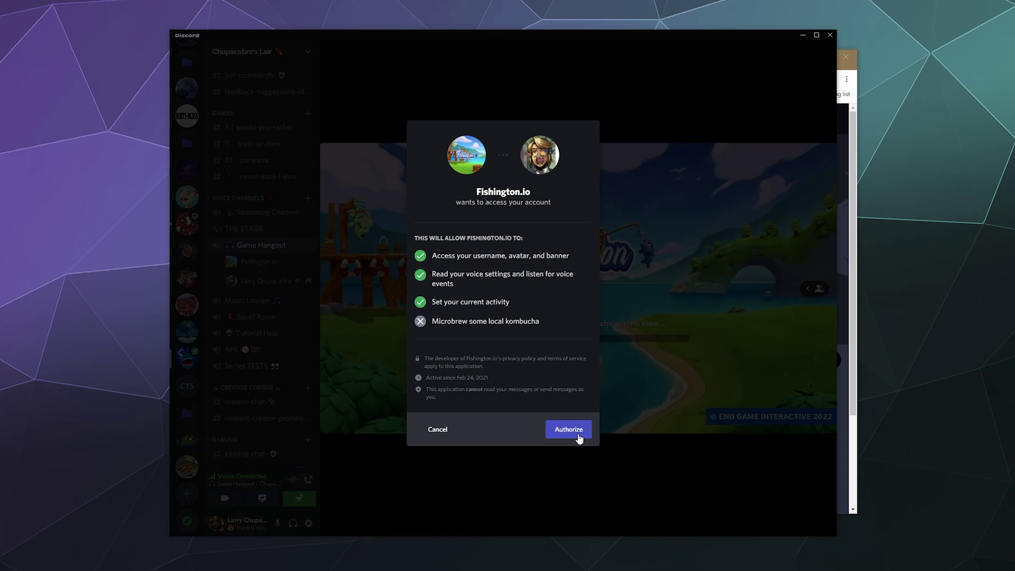
Authorize Fishington.io to load in Game Hangout and dismiss the Poker Night feedback popup.
click(579, 433)
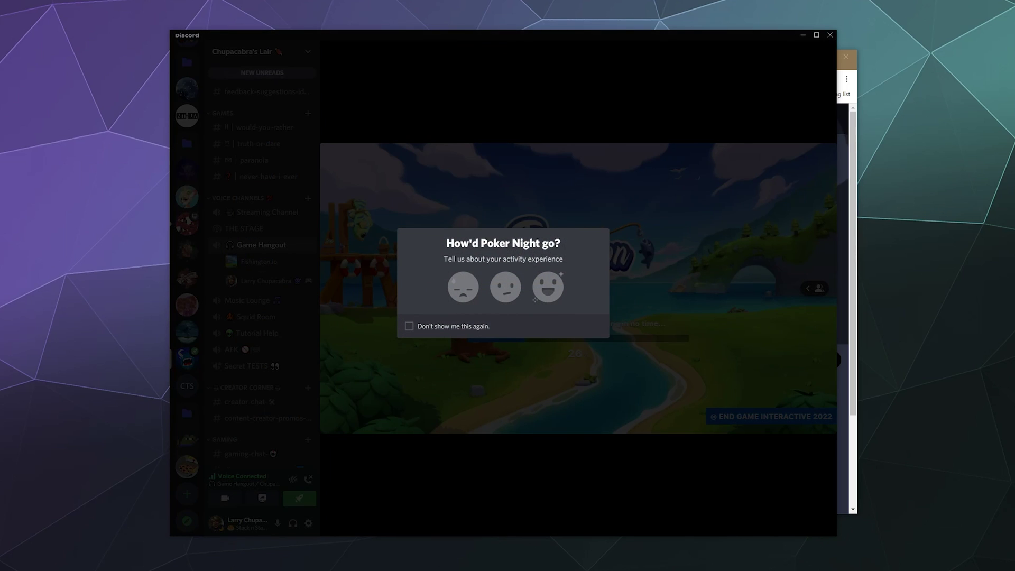
click(481, 401)
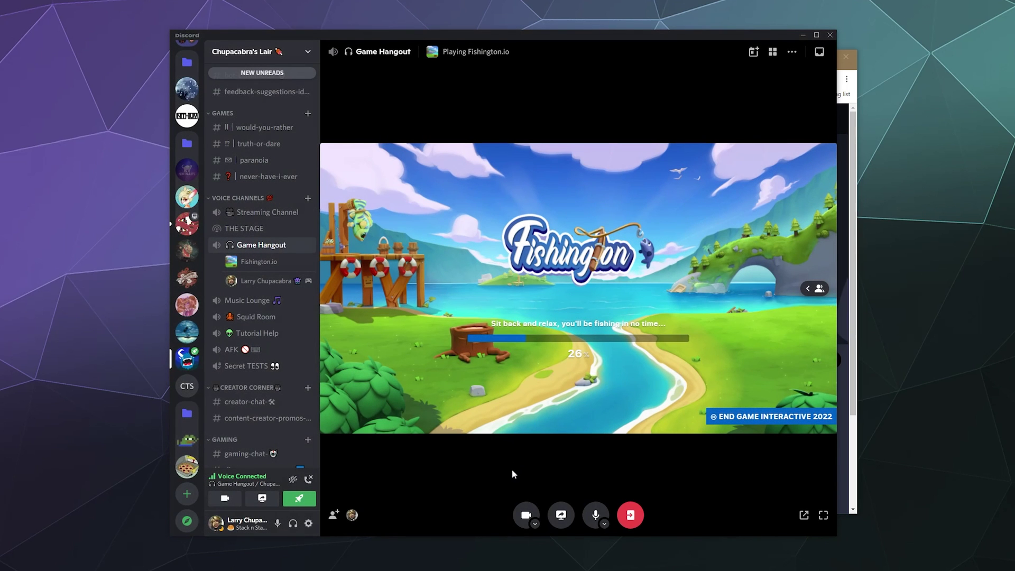